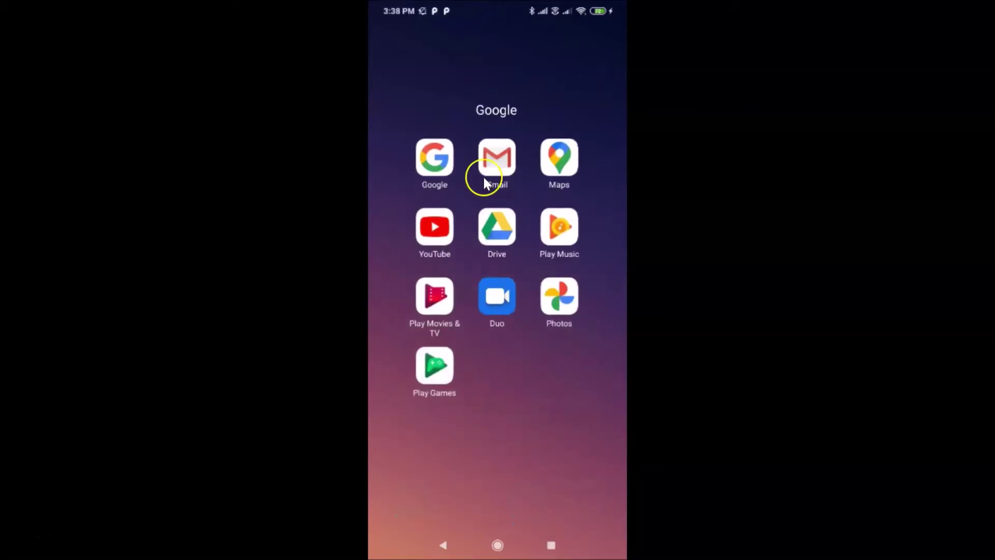
# - Launch Gmail, swipe the Security alert email to bring up Move to, then cancel
pyautogui.click(506, 155)
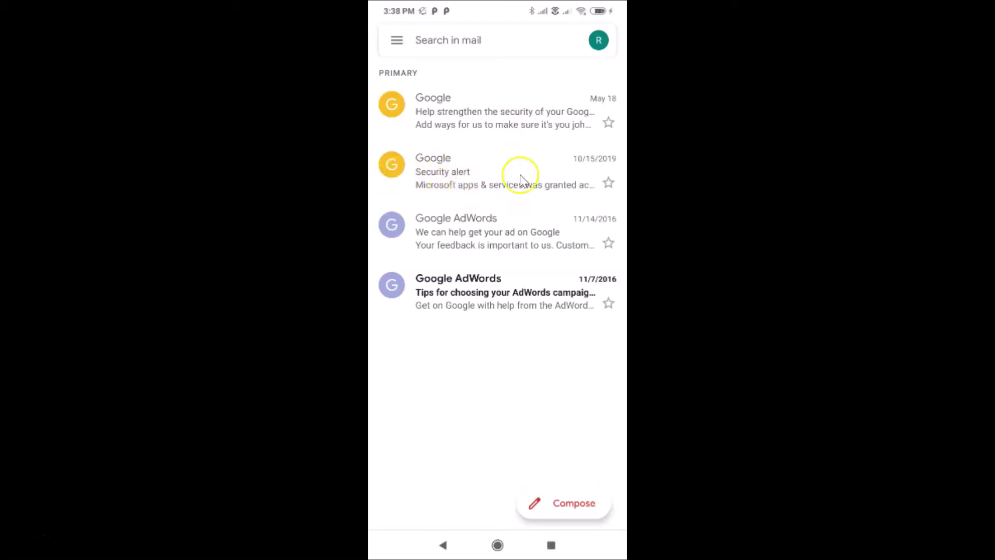
pyautogui.moveTo(539, 178); pyautogui.dragTo(537, 172)
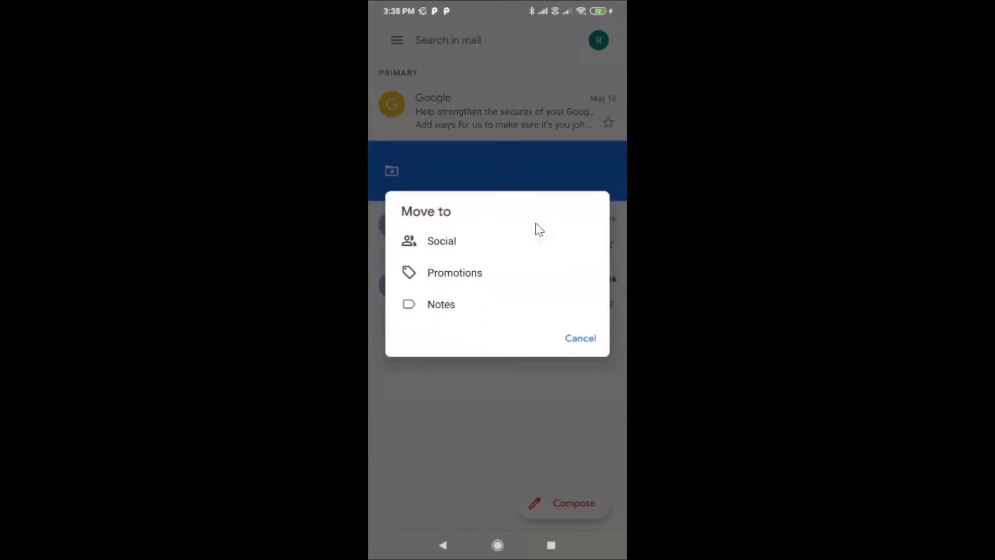
pyautogui.click(580, 345)
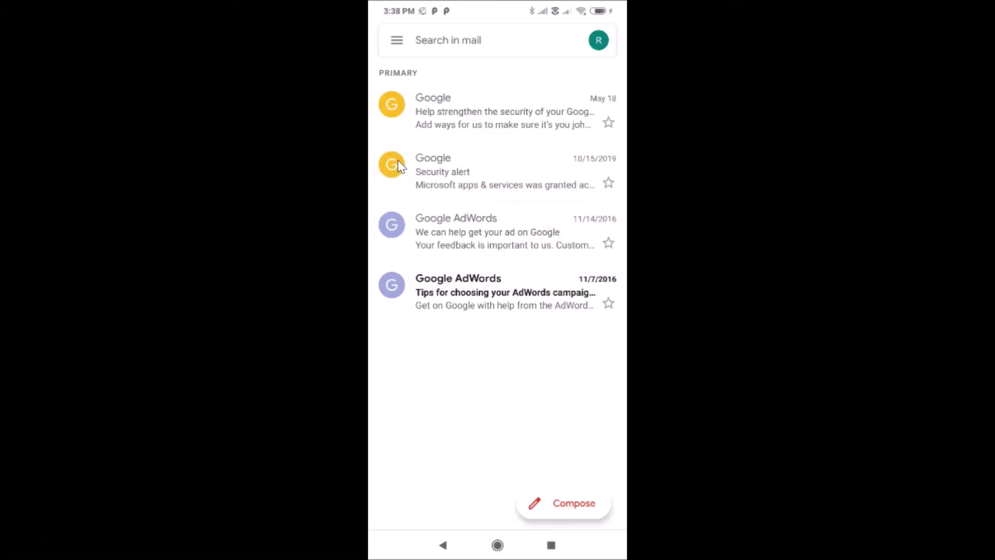
# - Go from the Primary inbox through the navigation drawer to Gmail's Settings
pyautogui.click(506, 172)
pyautogui.click(397, 42)
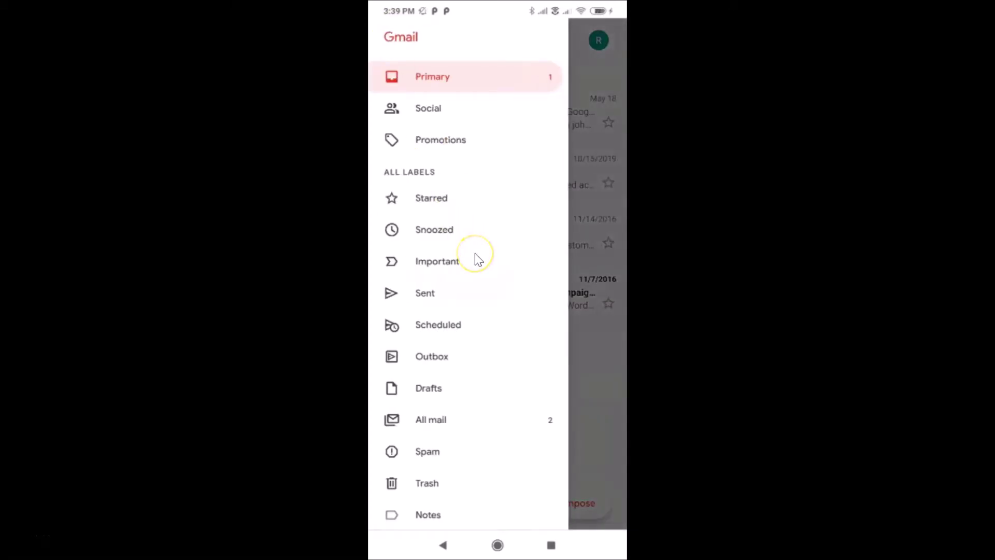
pyautogui.scroll(-4, 474, 253)
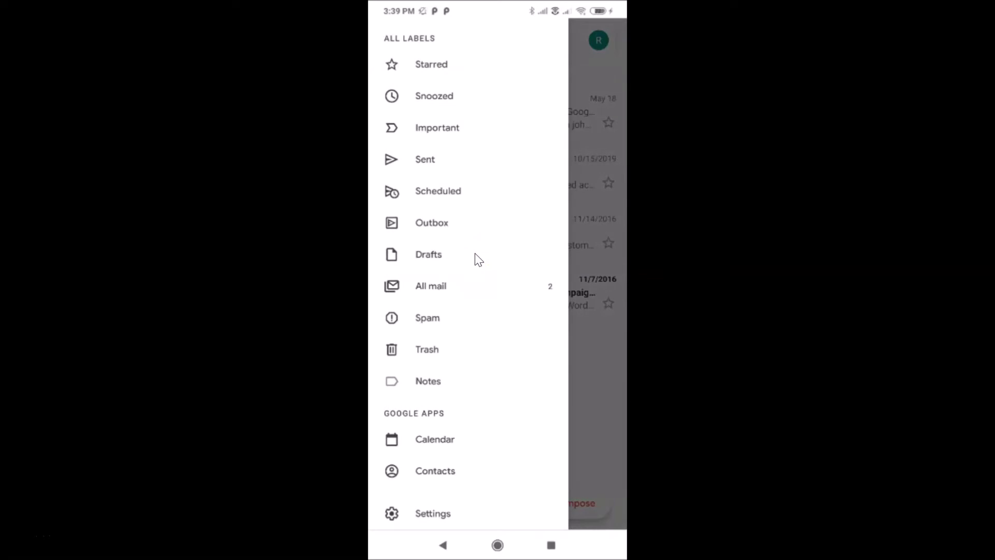
pyautogui.scroll(-1, 475, 253)
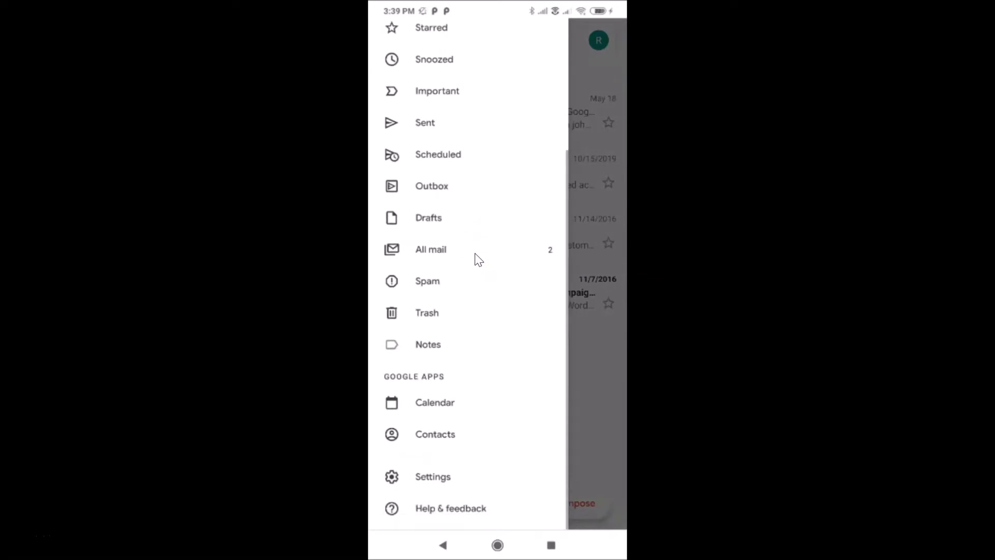
pyautogui.click(429, 477)
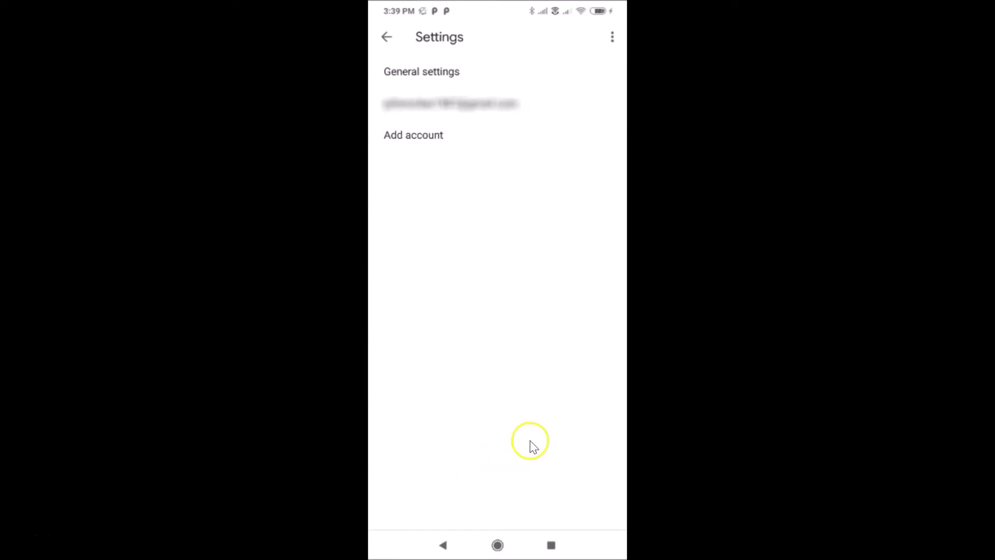
# - Go into General settings and then its Swipe actions page
pyautogui.click(431, 78)
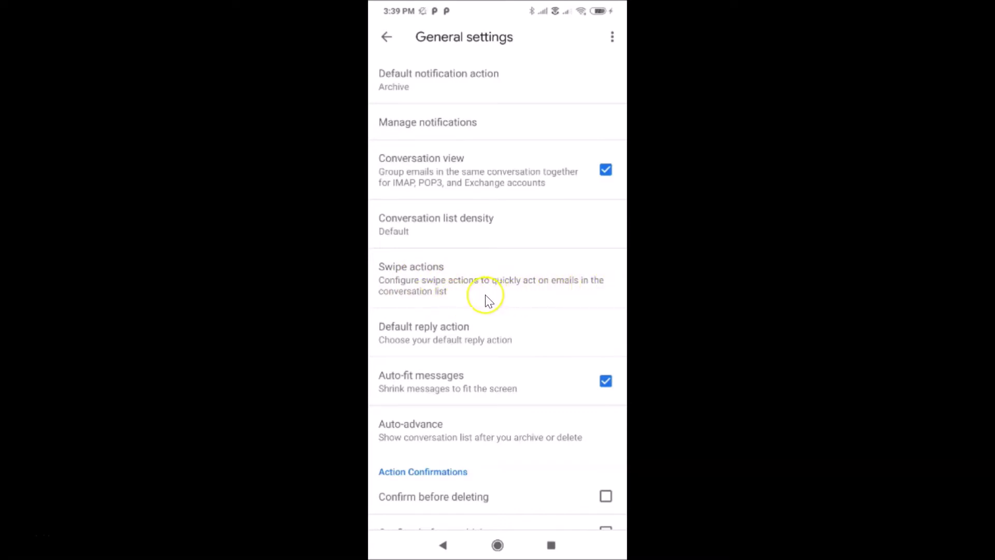
pyautogui.click(449, 283)
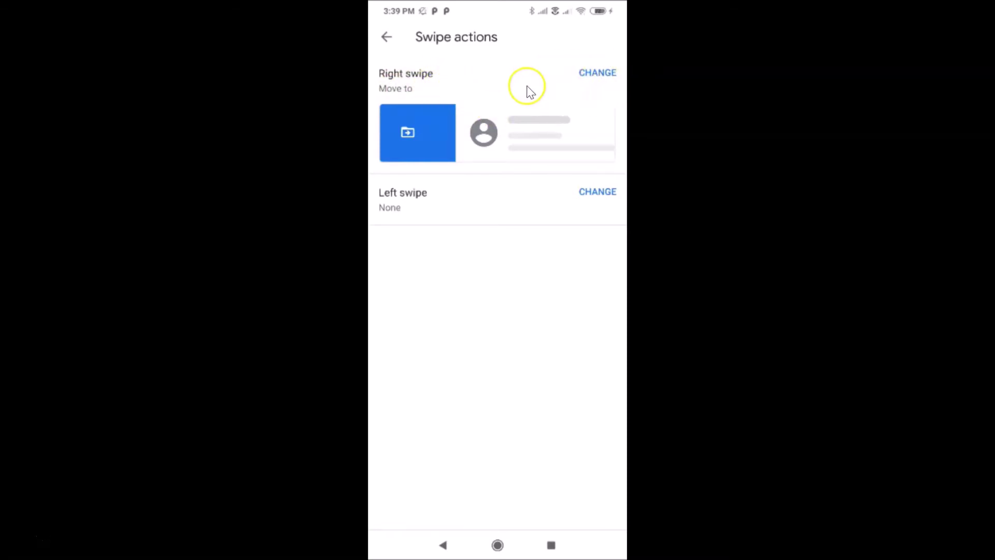
# - Change the right-swipe action from Move to to Archive
pyautogui.click(602, 75)
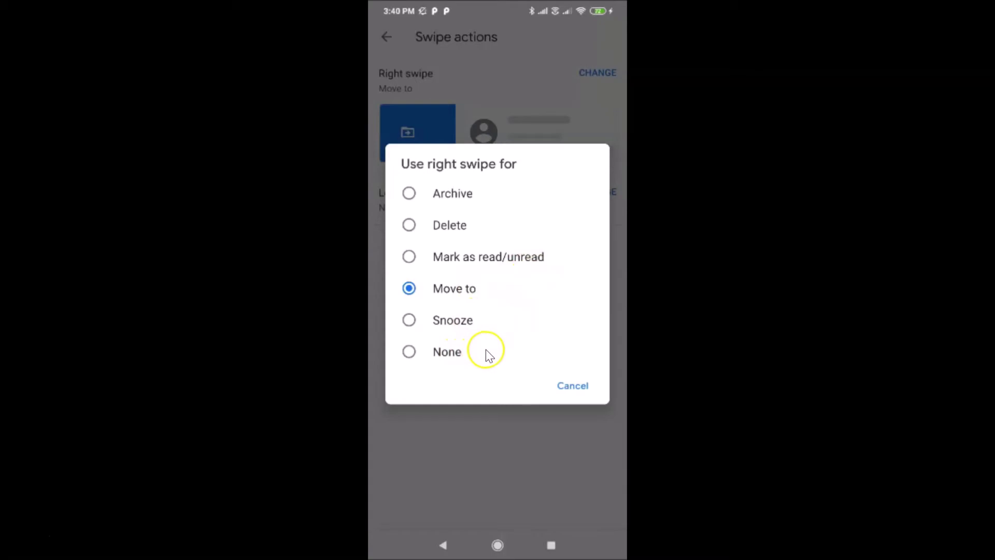
pyautogui.click(440, 196)
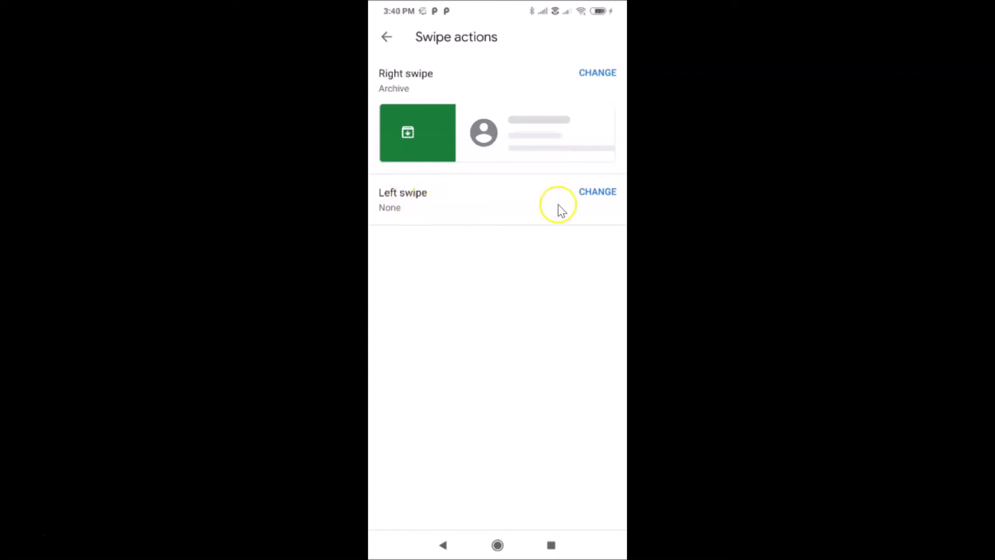
# - Change the left-swipe action from None to Delete
pyautogui.click(598, 193)
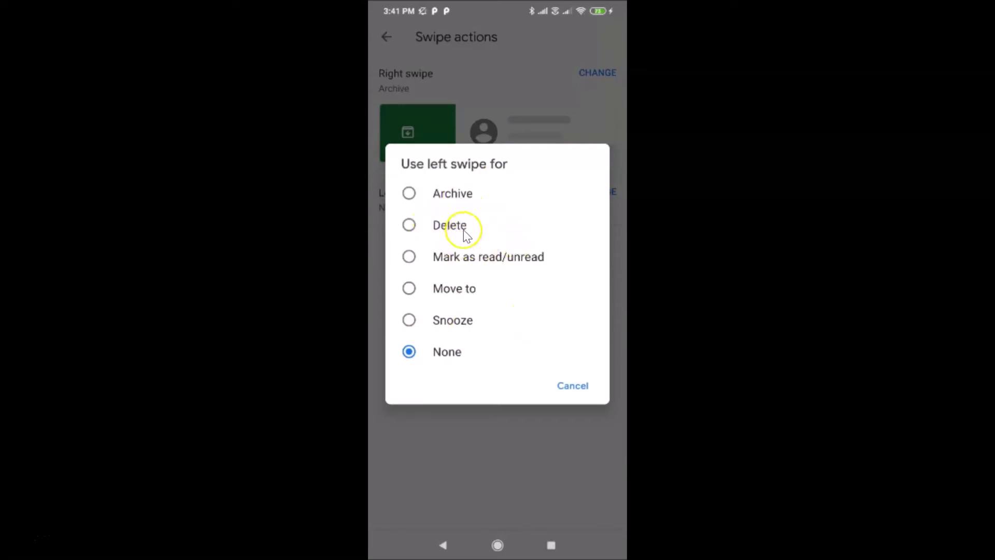
pyautogui.click(420, 224)
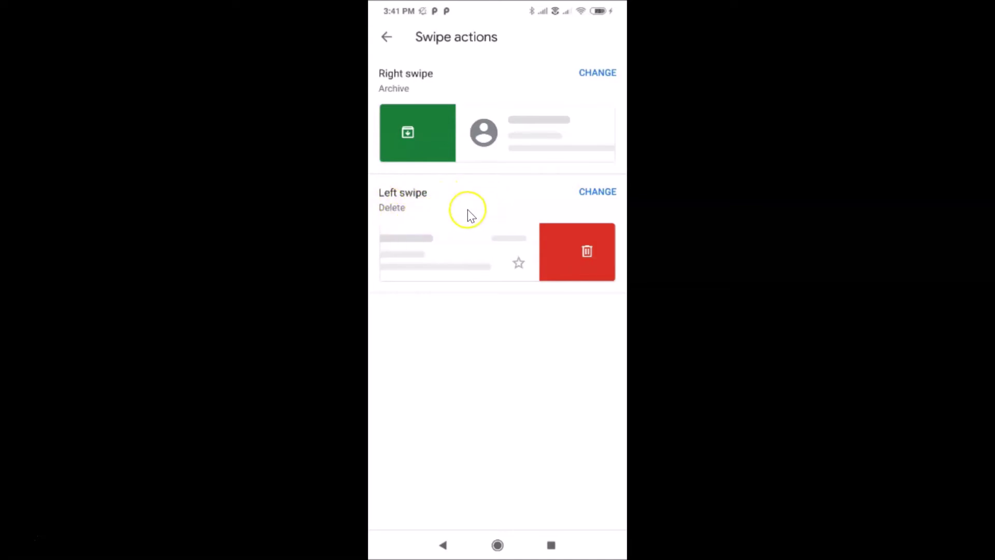
# - Back out of the settings pages to the Primary inbox
pyautogui.click(387, 37)
pyautogui.click(387, 38)
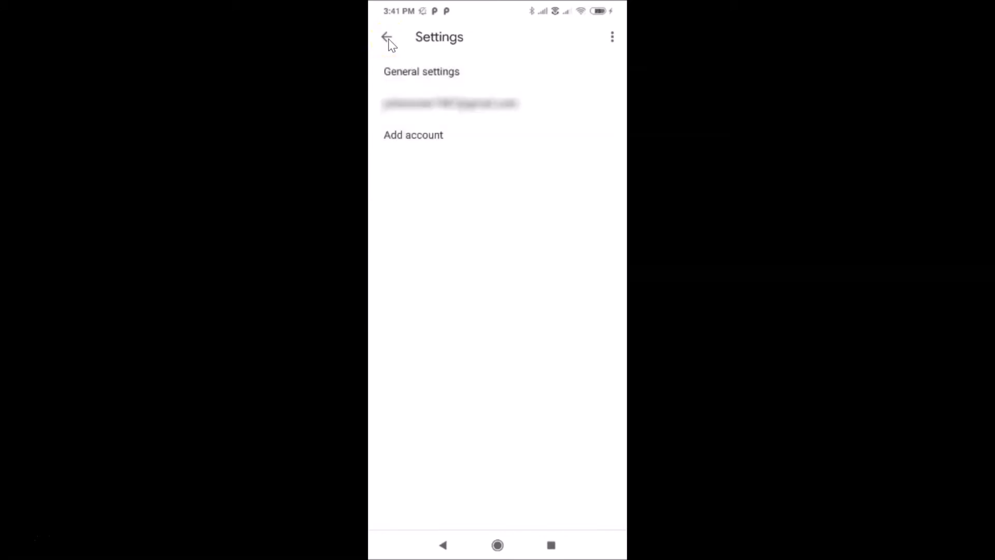
pyautogui.click(387, 37)
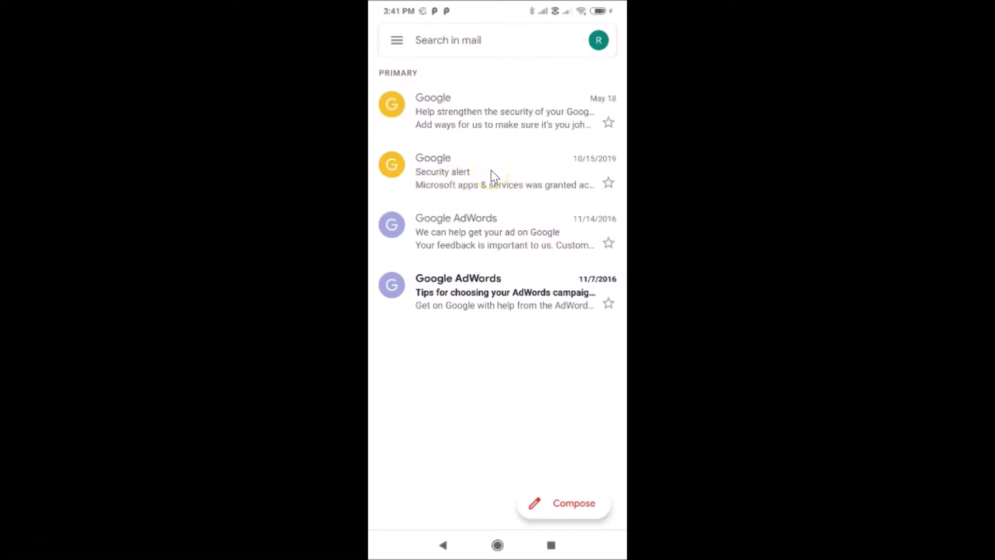
# - Swipe to archive the Security alert and delete the 11/14/2016 Google AdWords email
pyautogui.moveTo(493, 176); pyautogui.dragTo(596, 177)
pyautogui.click(490, 367)
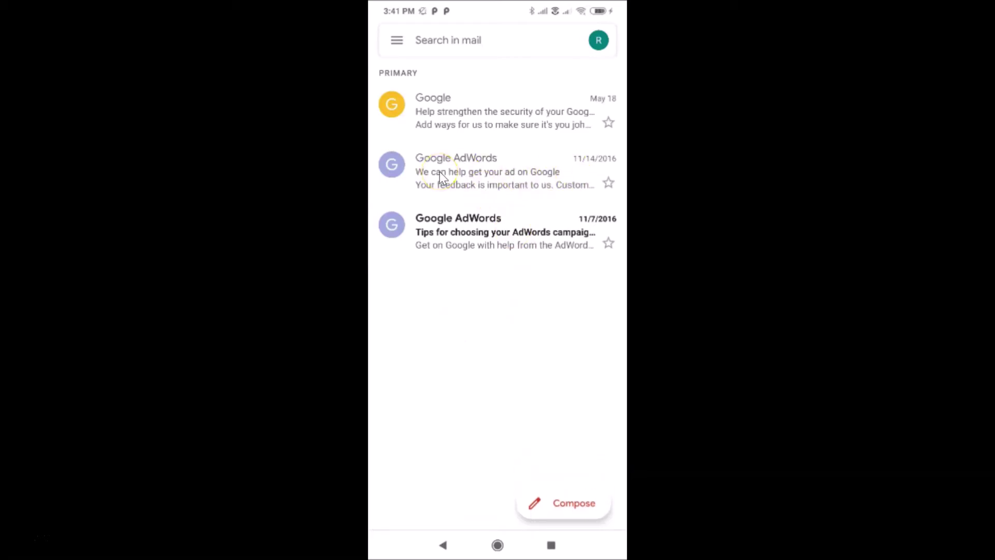
pyautogui.moveTo(440, 172); pyautogui.dragTo(291, 173)
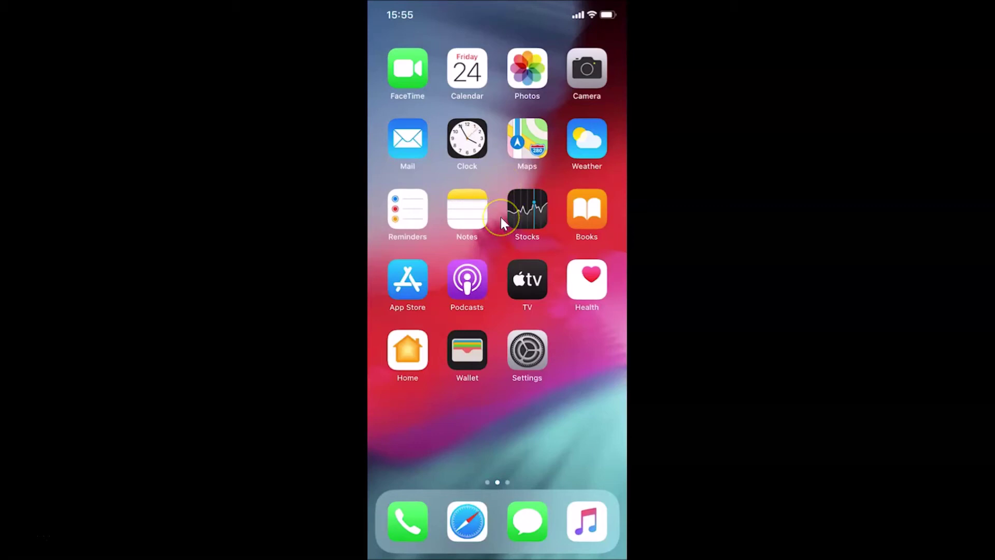
# - Swipe the iPhone home screen over to the page holding the Gmail app
pyautogui.hscroll(3, 501, 217)
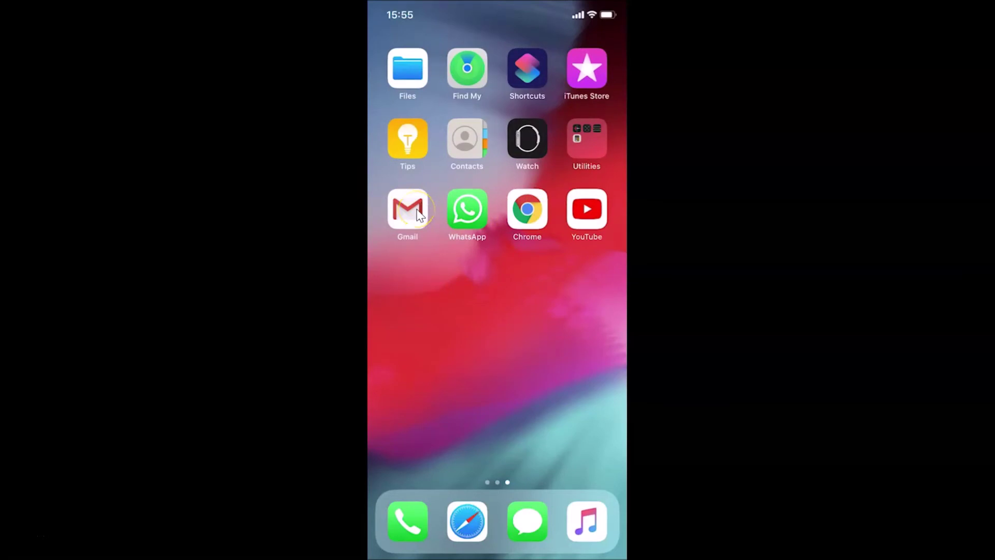
# - Launch Gmail on the iPhone and reach its Settings page via the menu drawer
pyautogui.click(419, 212)
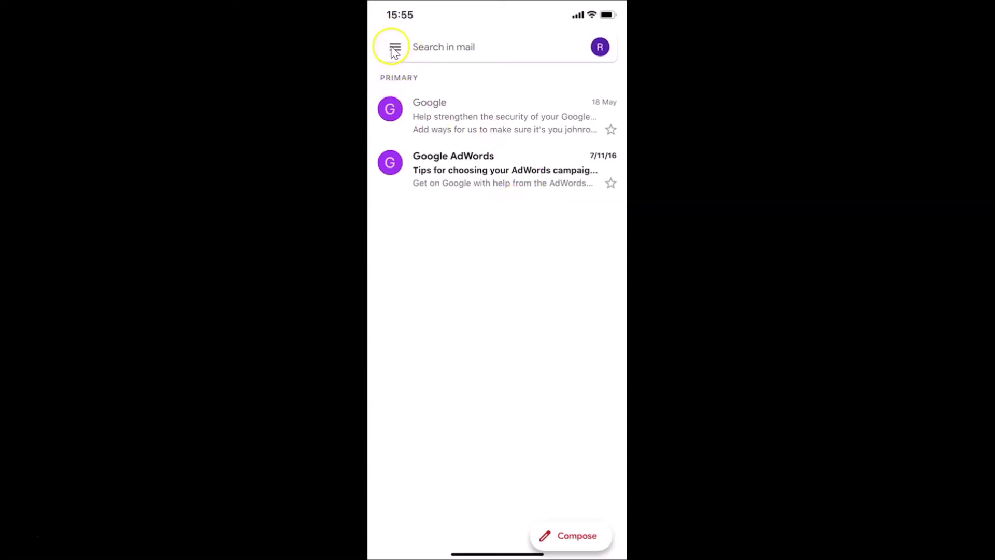
pyautogui.click(395, 50)
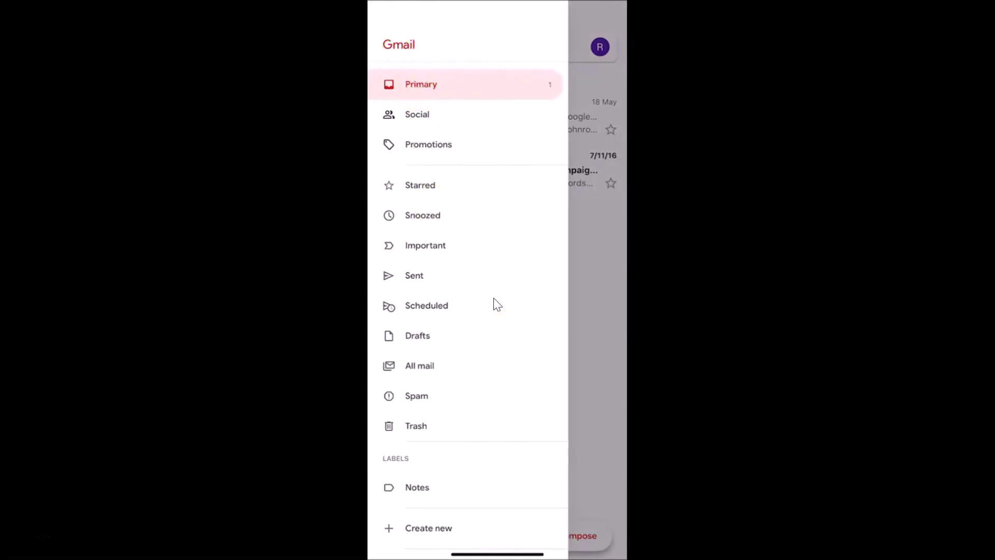
pyautogui.scroll(-3, 497, 305)
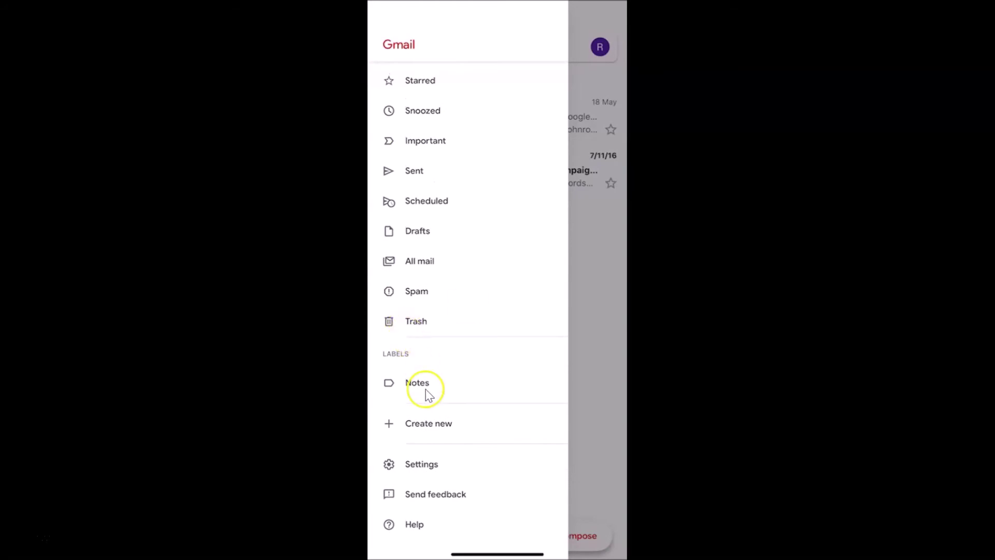
pyautogui.click(422, 466)
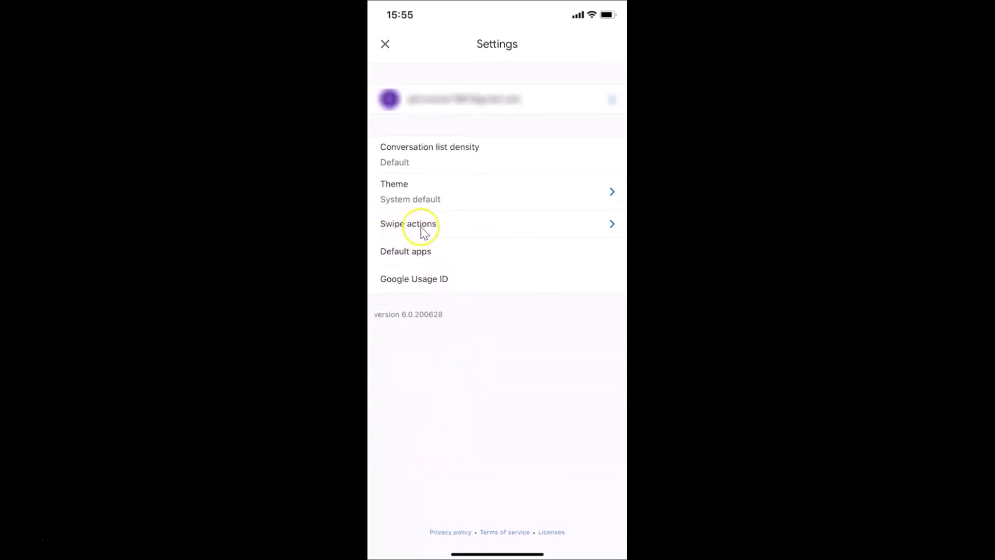
# - Under Swipe actions, set the right-swipe action to Move to
pyautogui.click(444, 227)
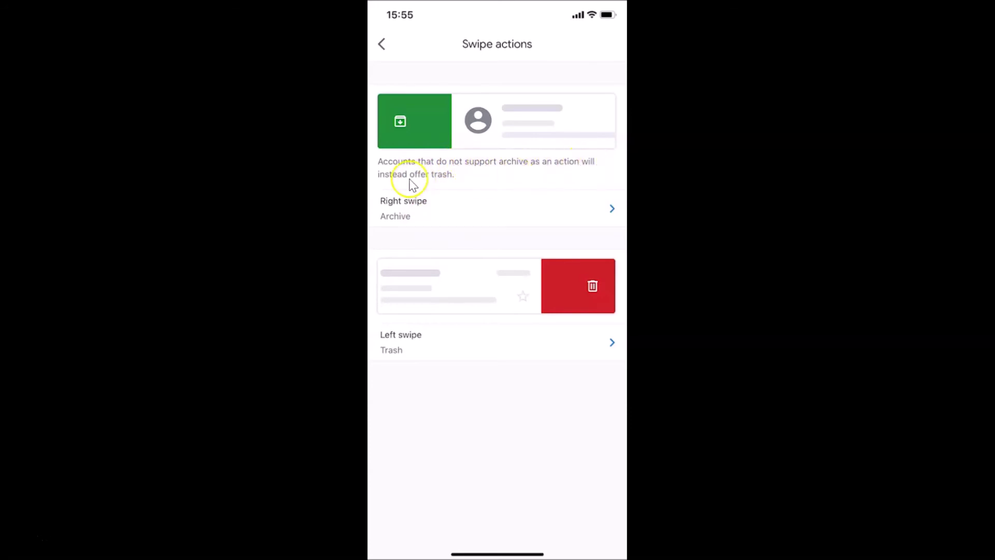
pyautogui.click(459, 207)
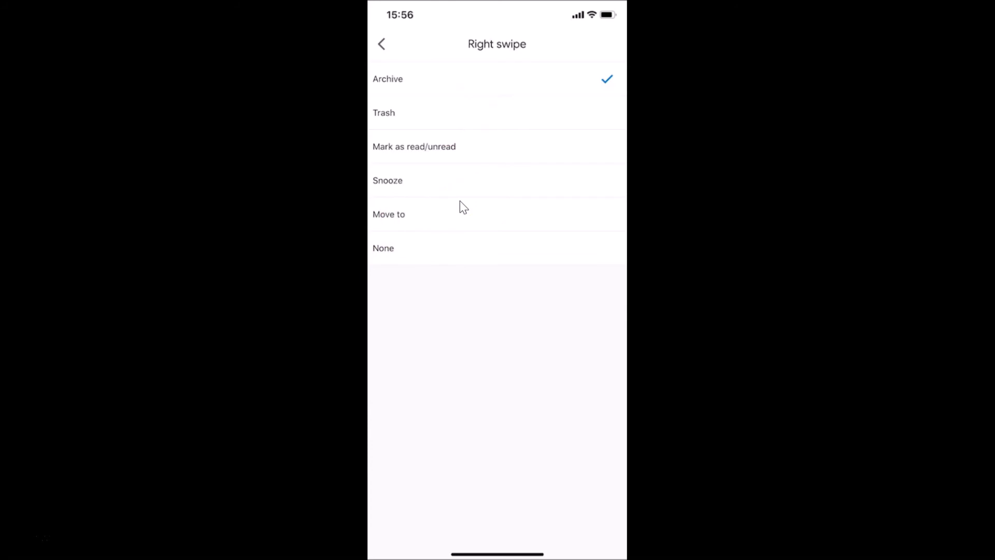
pyautogui.click(405, 220)
# - Set the left-swipe action to None and return to the Swipe actions overview
pyautogui.click(382, 46)
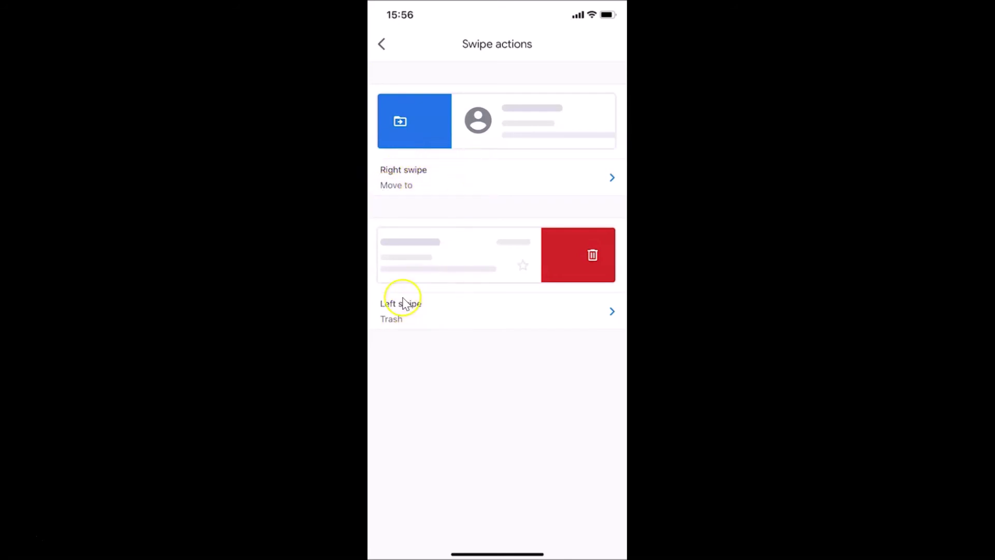
pyautogui.click(426, 316)
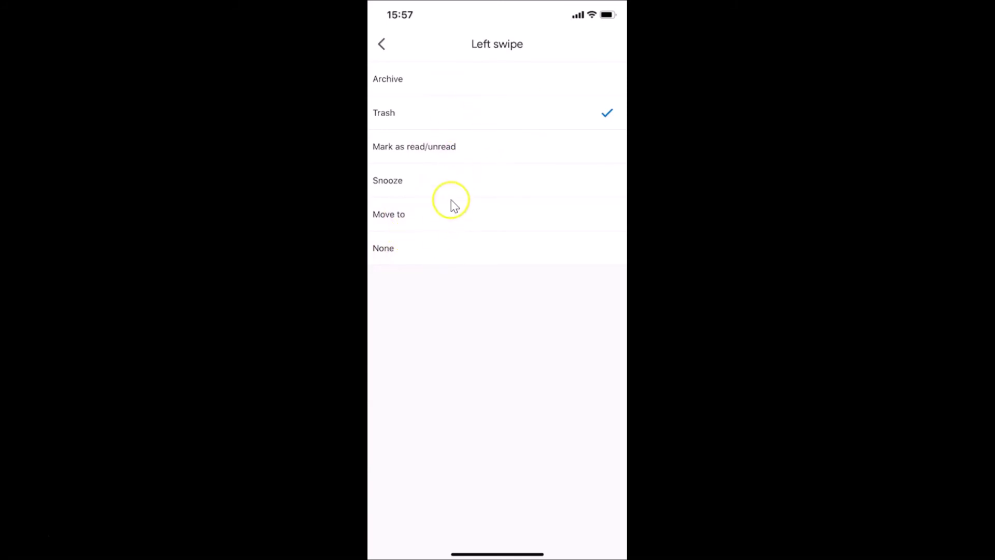
pyautogui.click(430, 262)
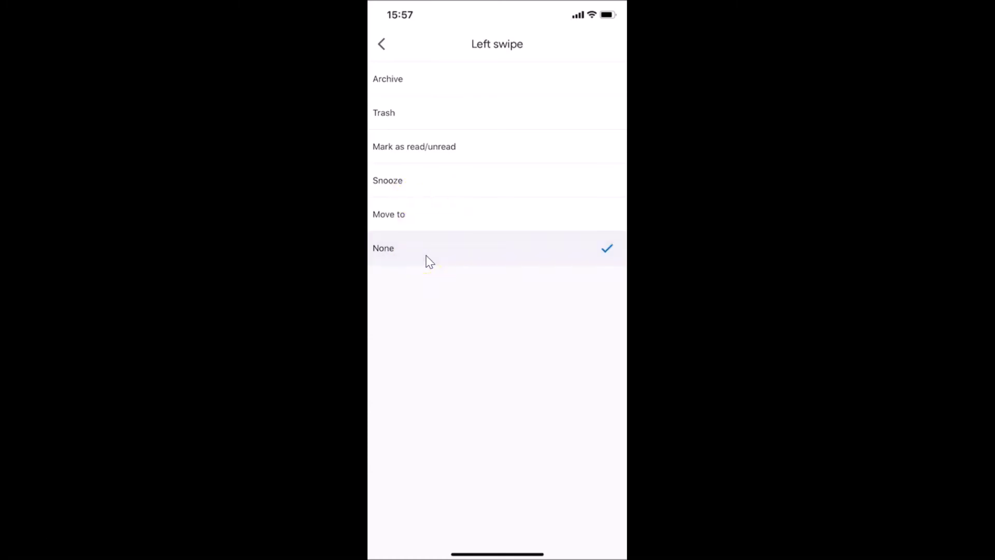
pyautogui.click(609, 259)
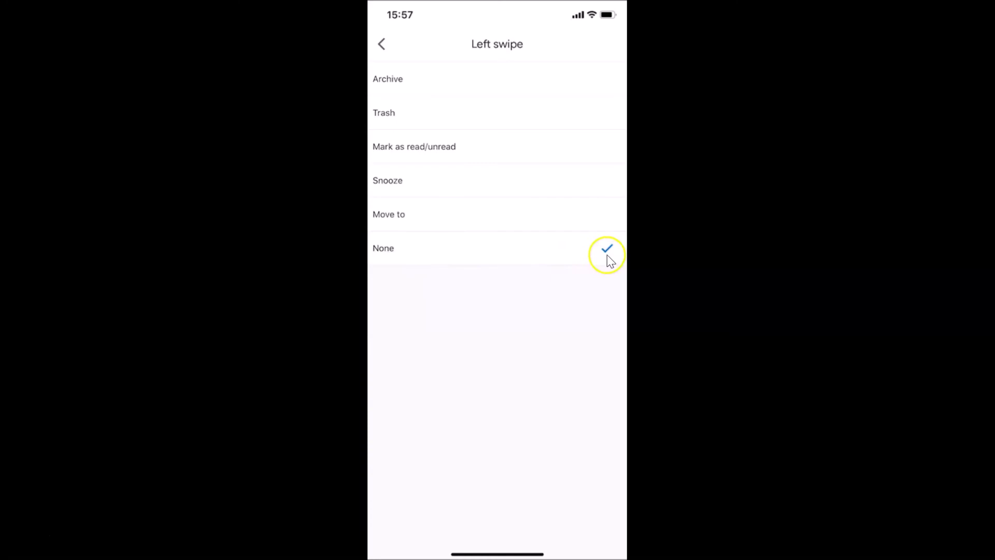
pyautogui.click(383, 49)
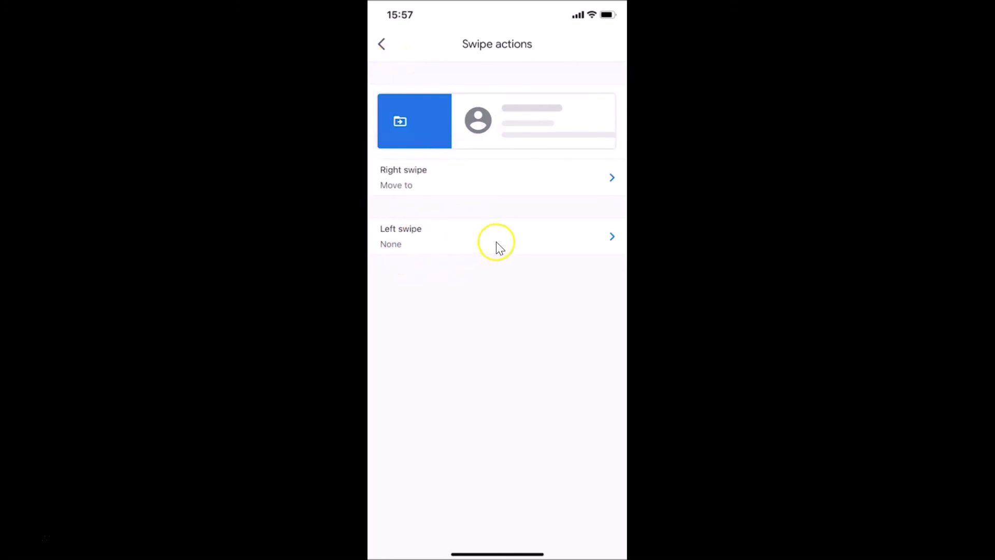
# - Leave Settings, right-swipe the Google email to show Move to options, then cancel without moving it
pyautogui.click(384, 45)
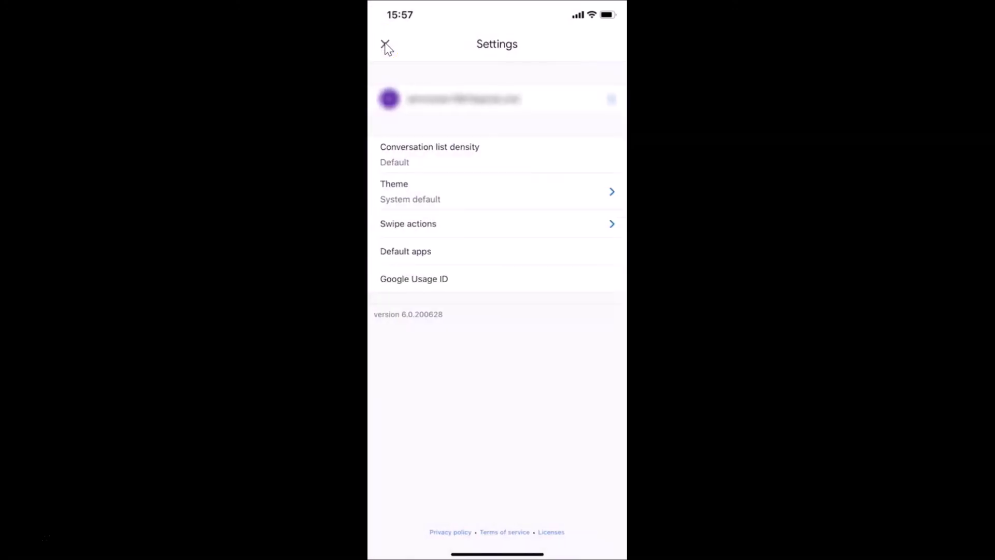
pyautogui.click(386, 45)
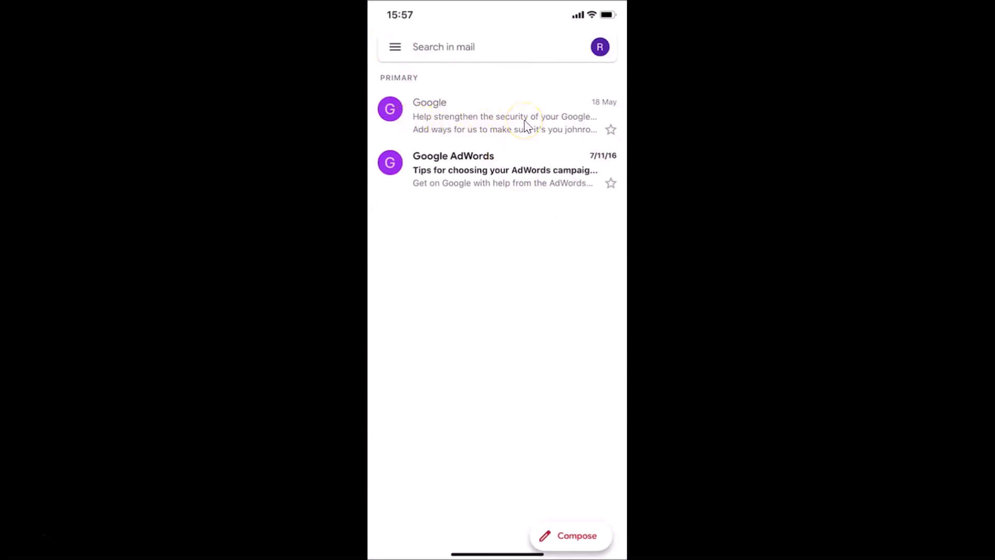
pyautogui.moveTo(525, 125); pyautogui.dragTo(622, 125)
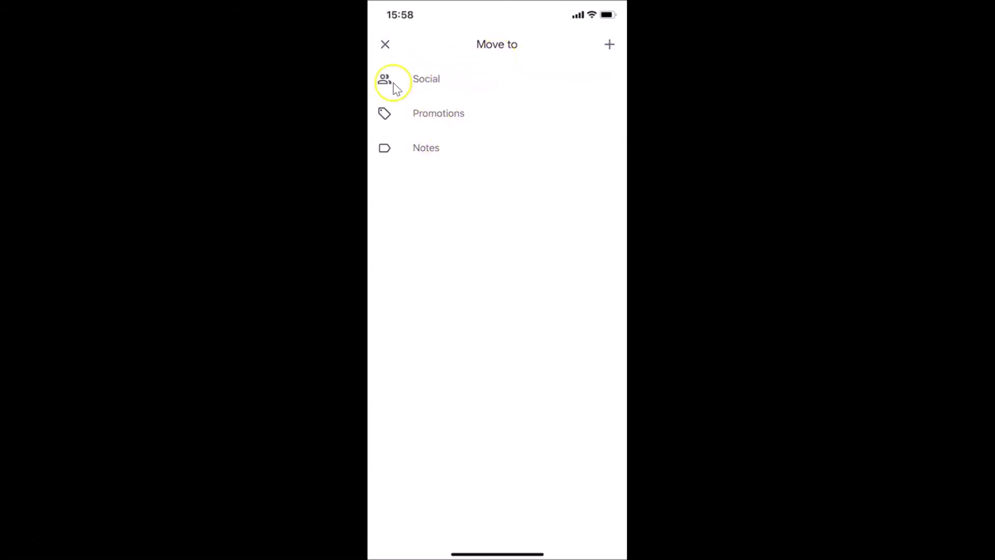
pyautogui.click(391, 49)
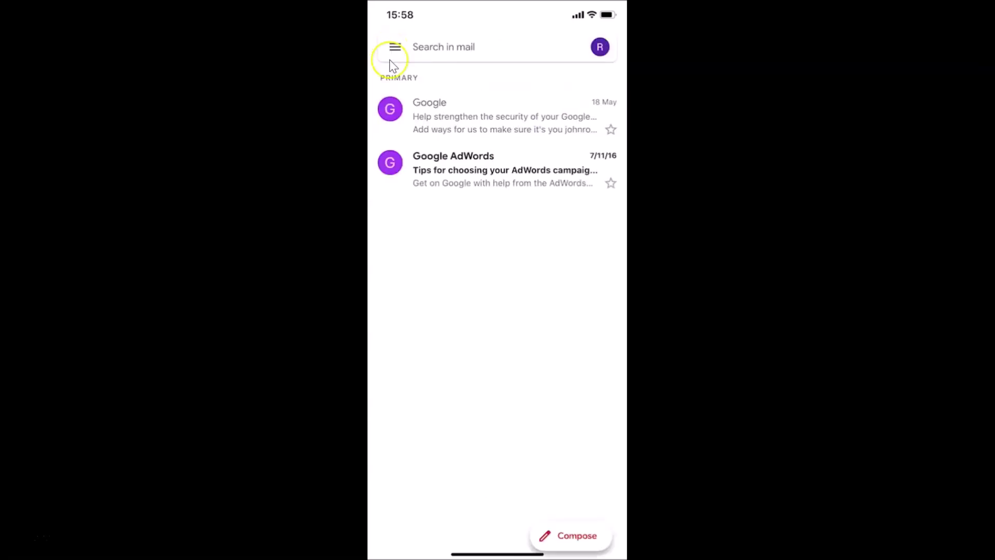